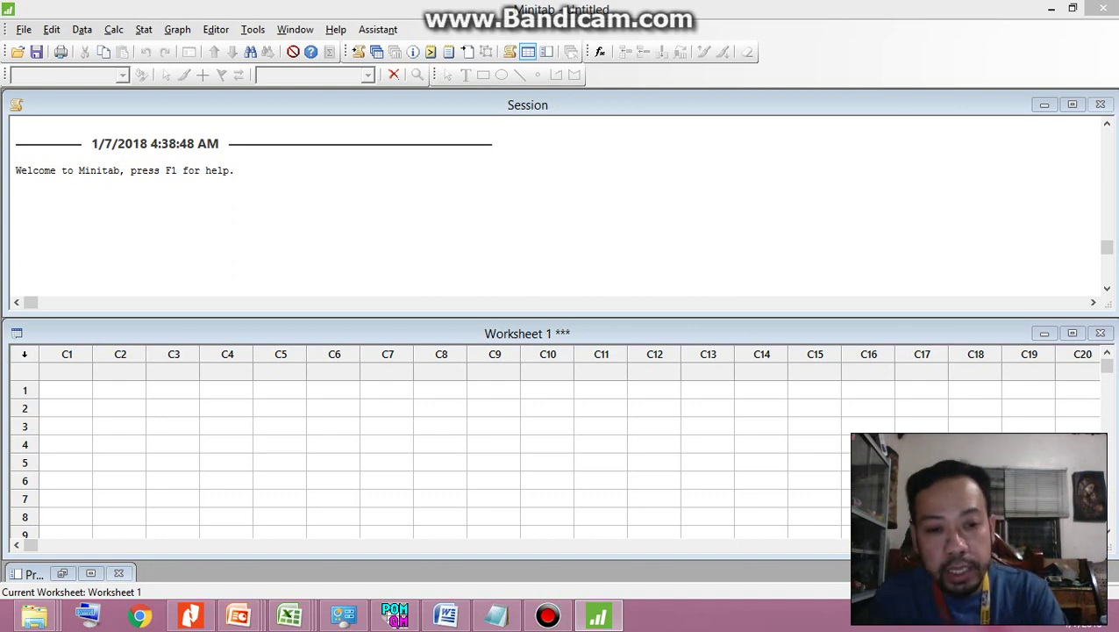
Switch to the Excel regression workbook and copy the Weight and Efficiency data in A1:B13 of Sheet4, headers included
mouse_move(289, 617)
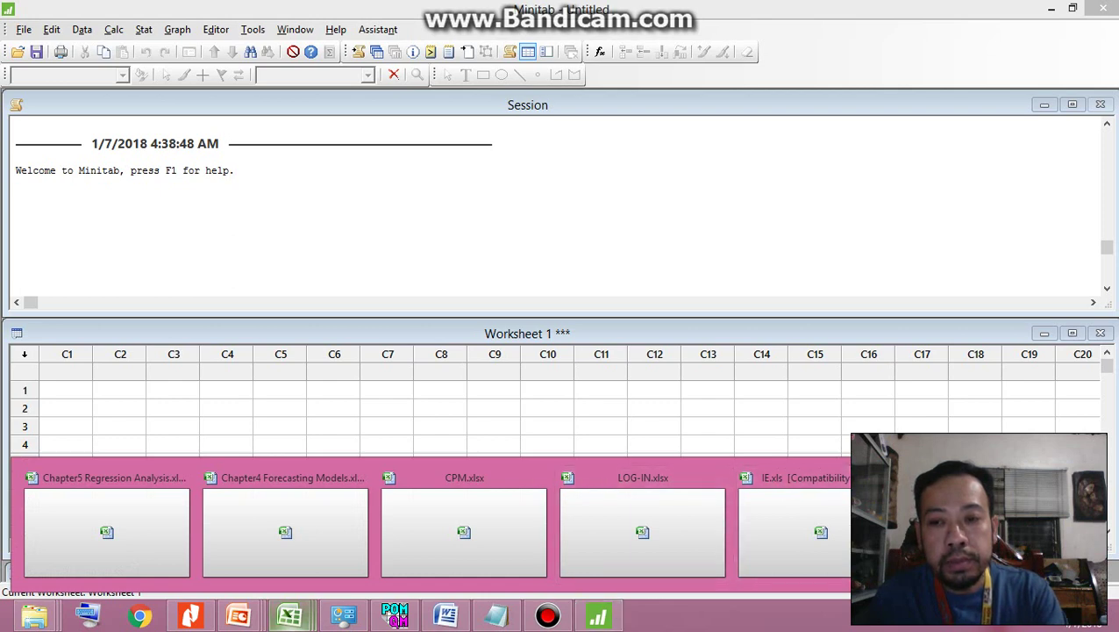
click(106, 526)
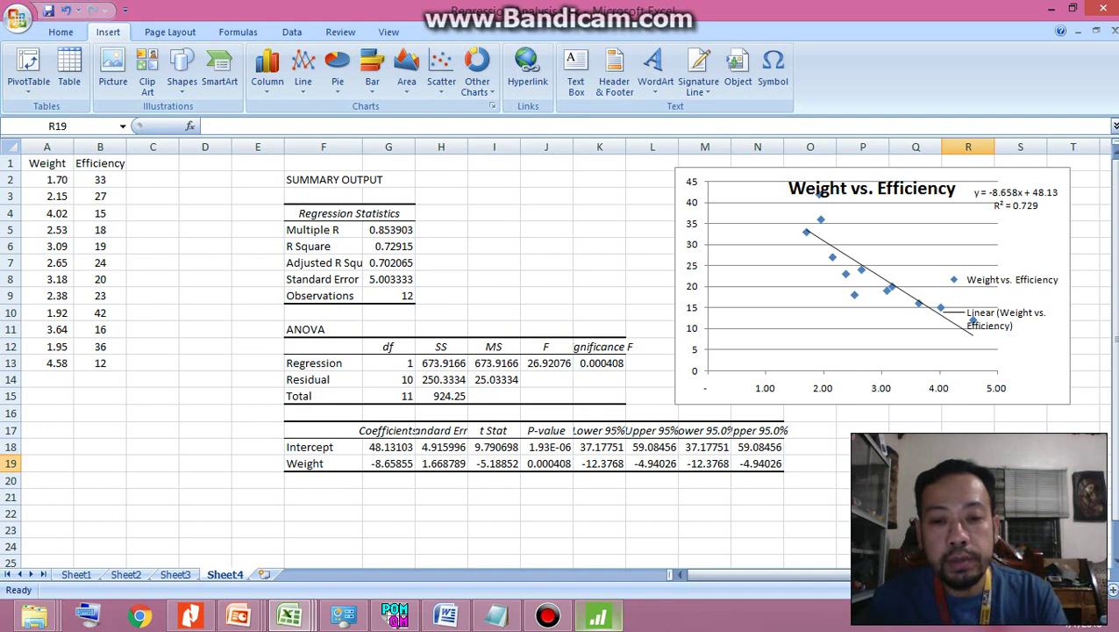
click(598, 618)
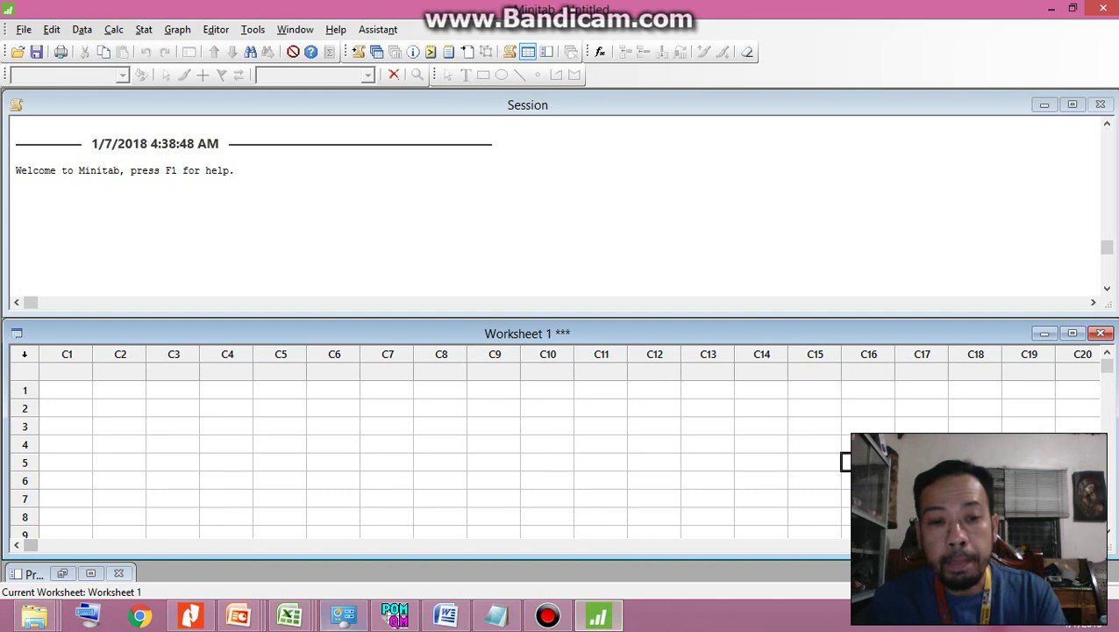
mouse_move(290, 618)
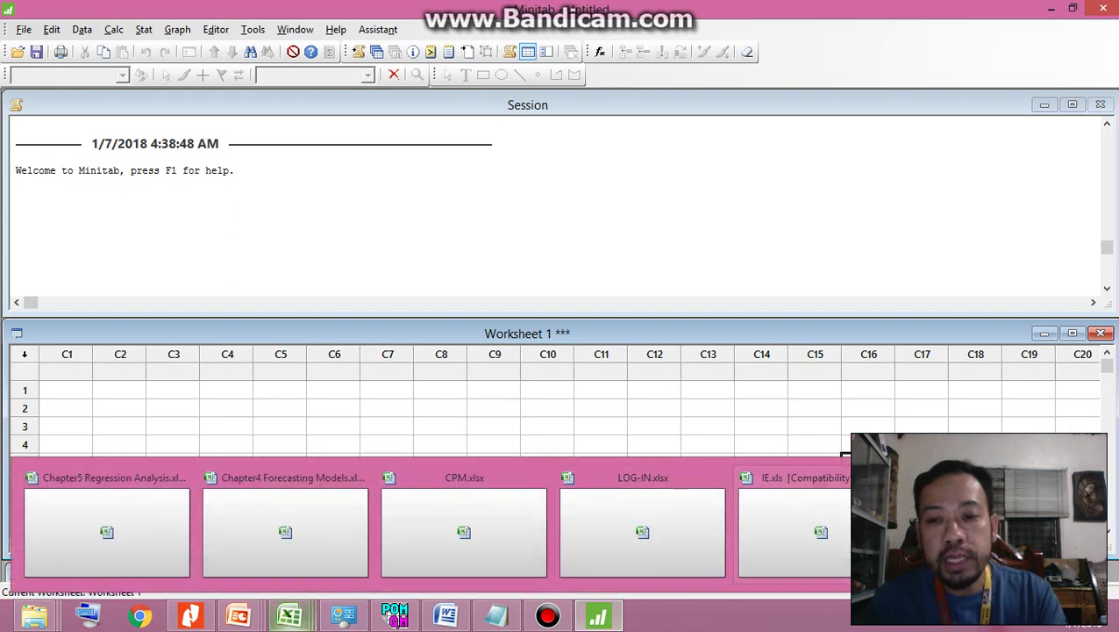
click(999, 532)
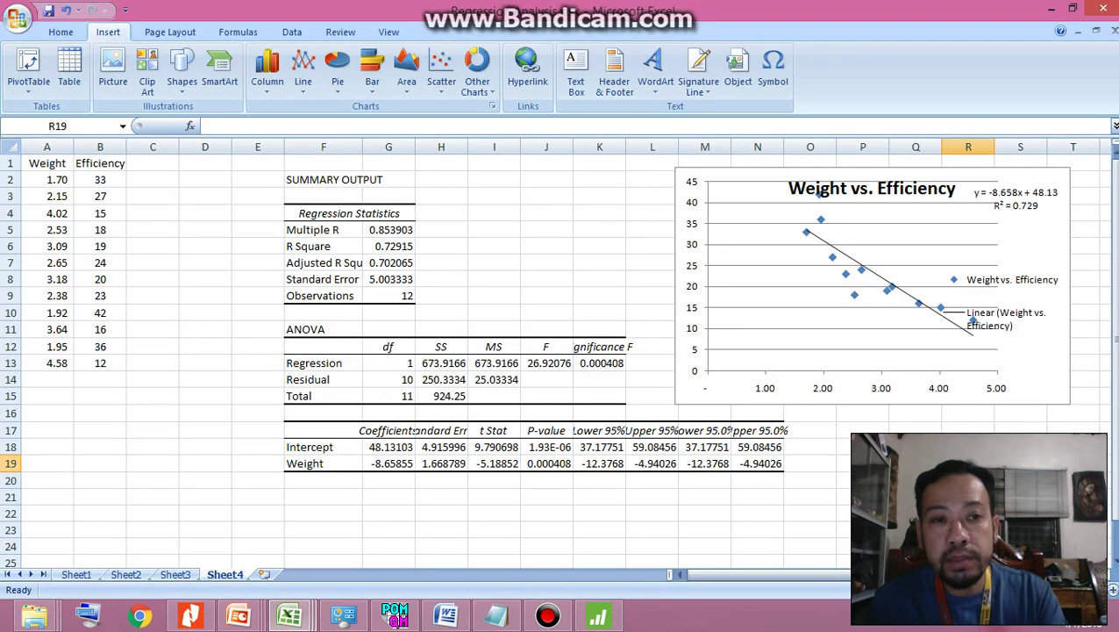
key(ctrl+Home)
drag(47, 163, 101, 363)
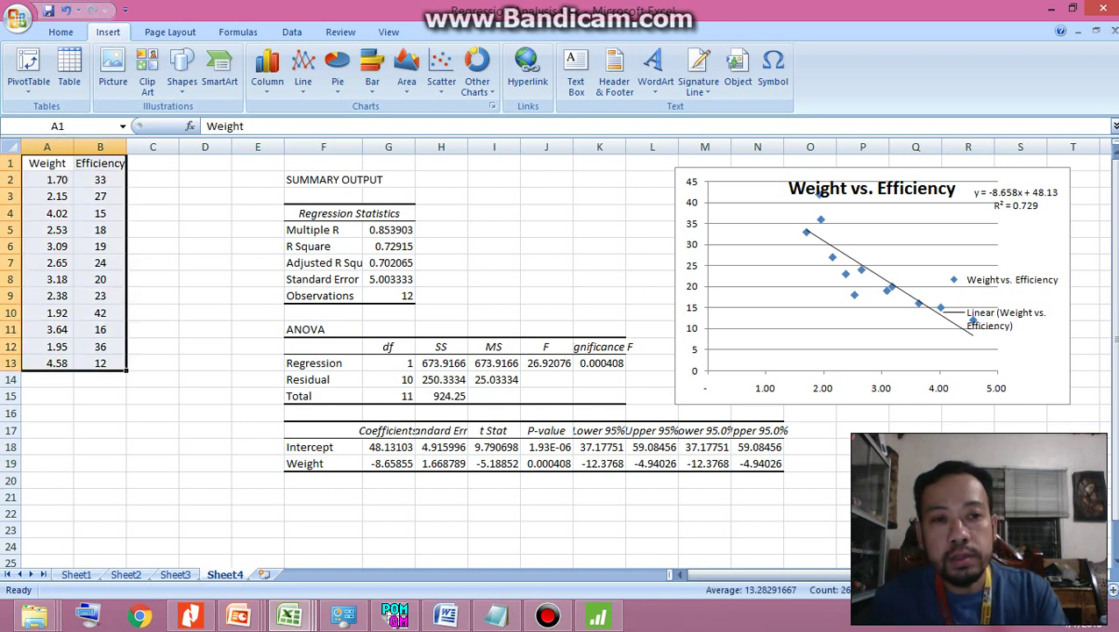
right_click(51, 235)
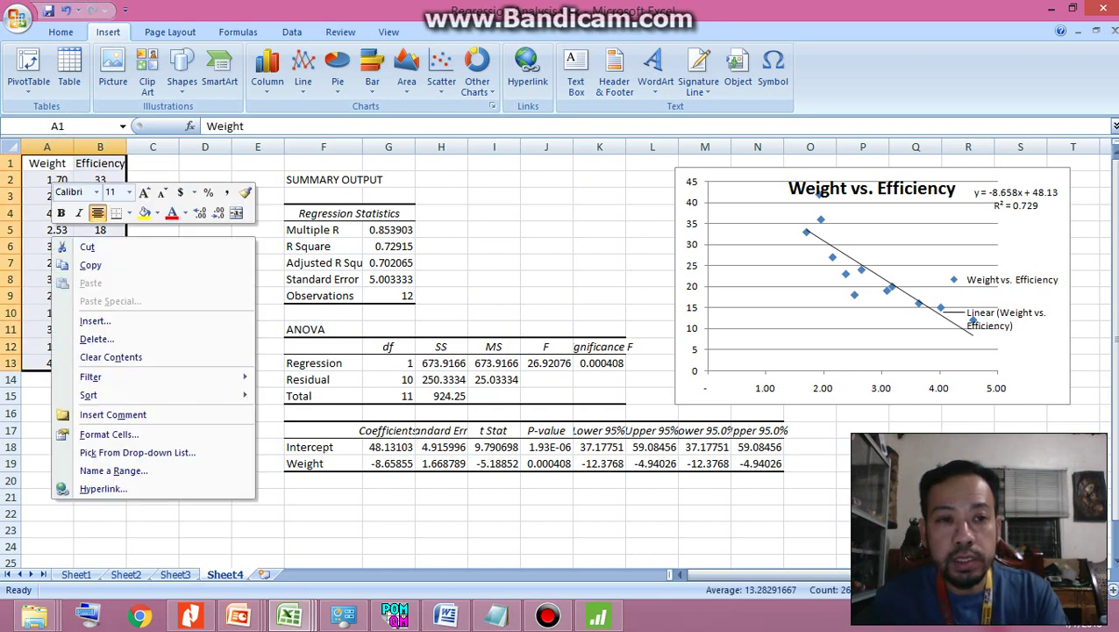
click(91, 265)
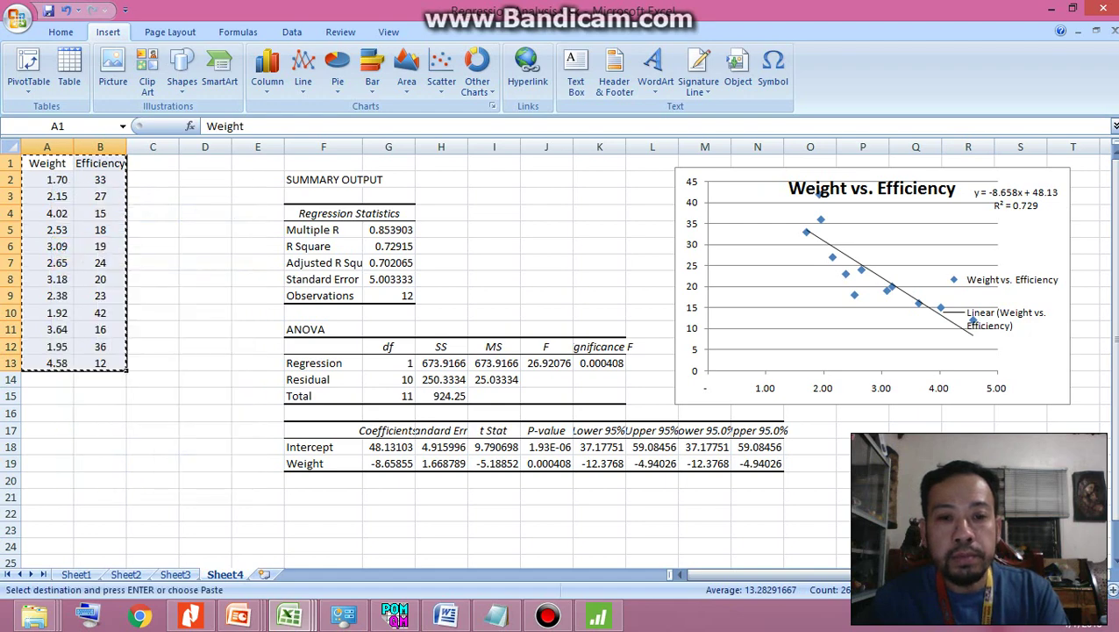
Switch to Minitab and paste the copied data into Worksheet 1, starting at the column name cell of C1
click(599, 616)
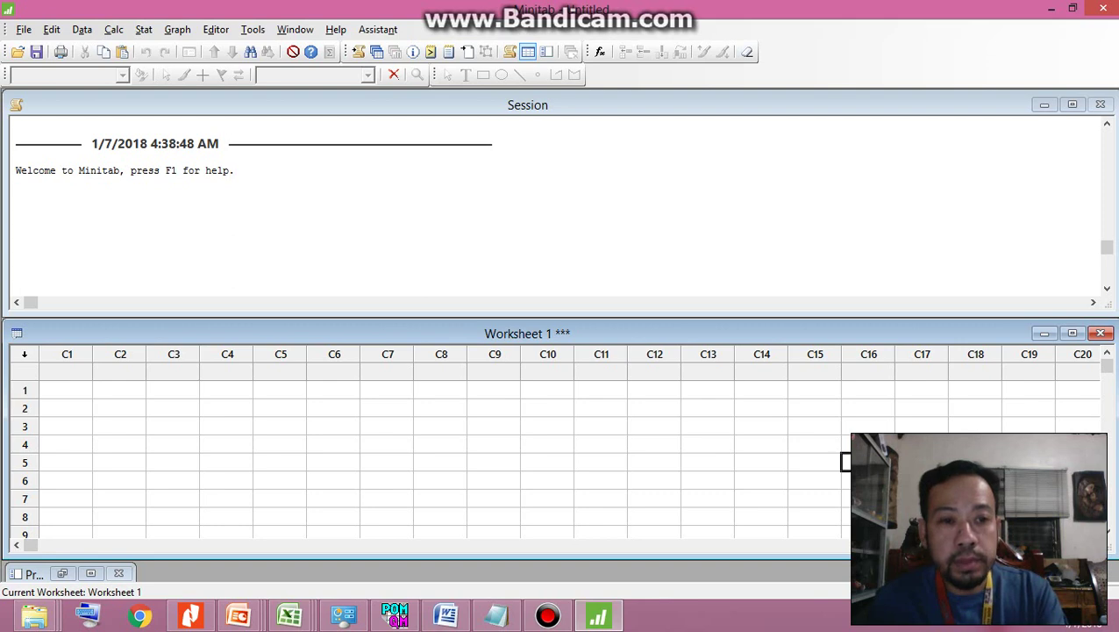
click(66, 371)
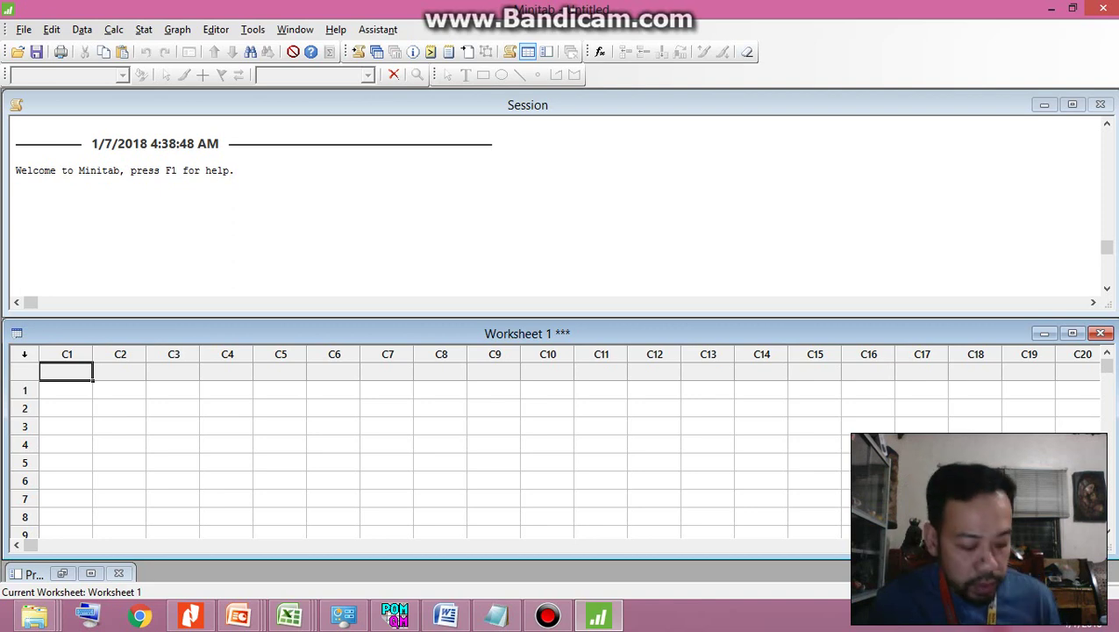
right_click(59, 370)
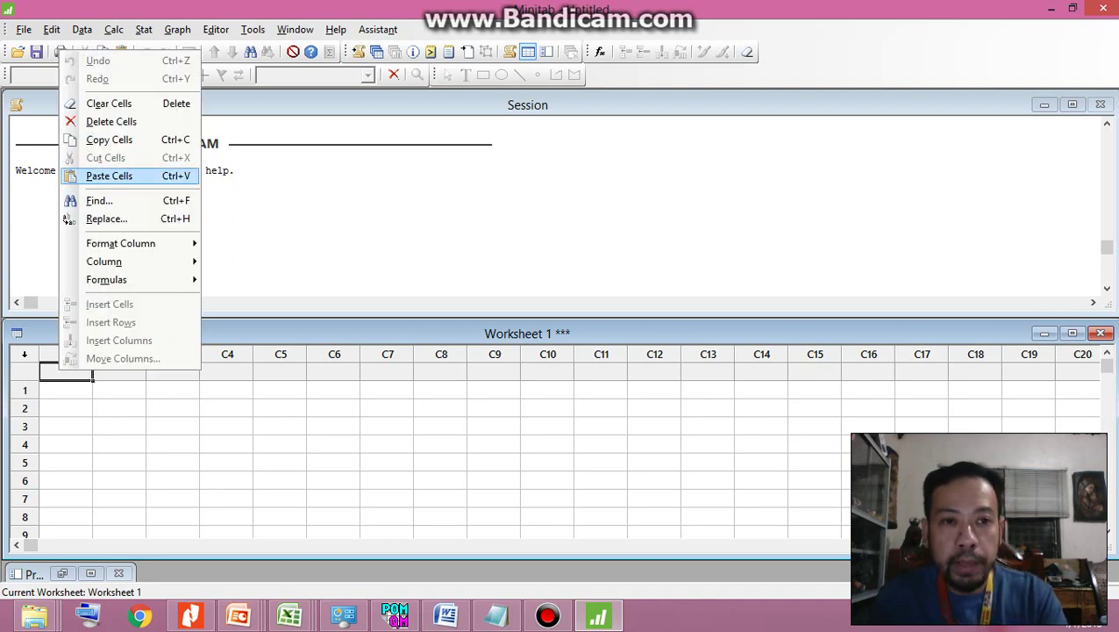
click(109, 175)
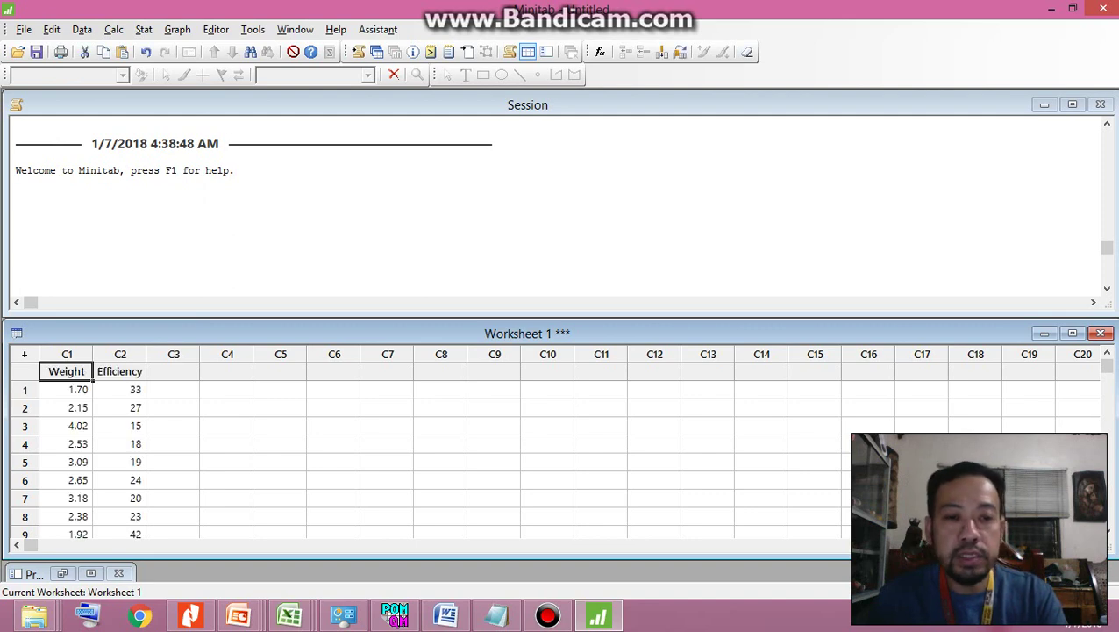
click(173, 389)
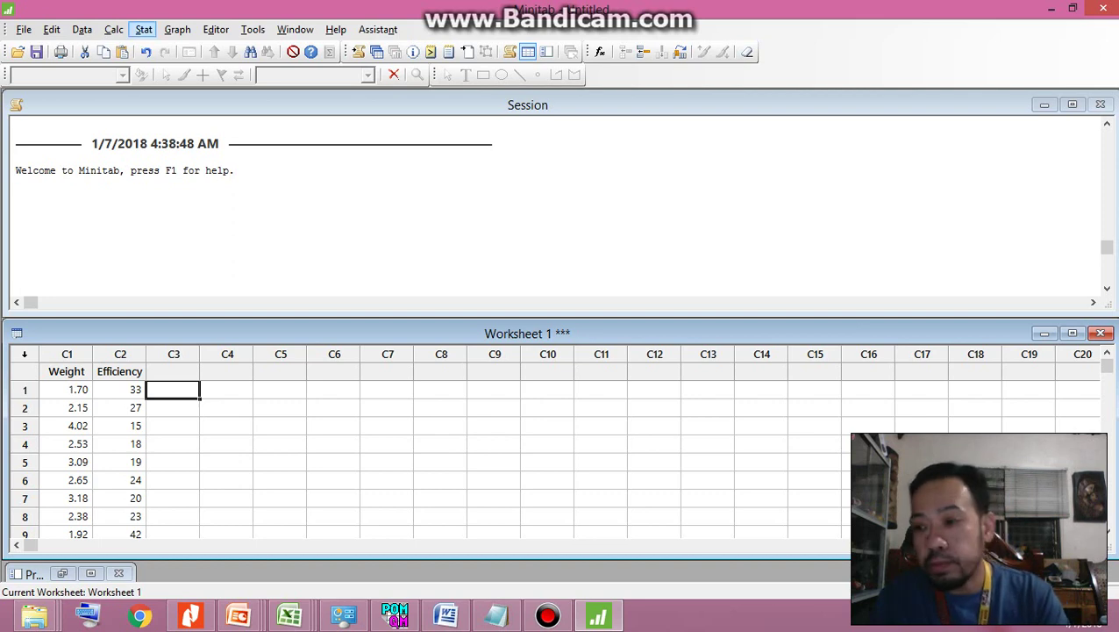
Start a Fitted Line Plot regression with Efficiency as the response (Y) and Weight as the predictor (X)
click(143, 29)
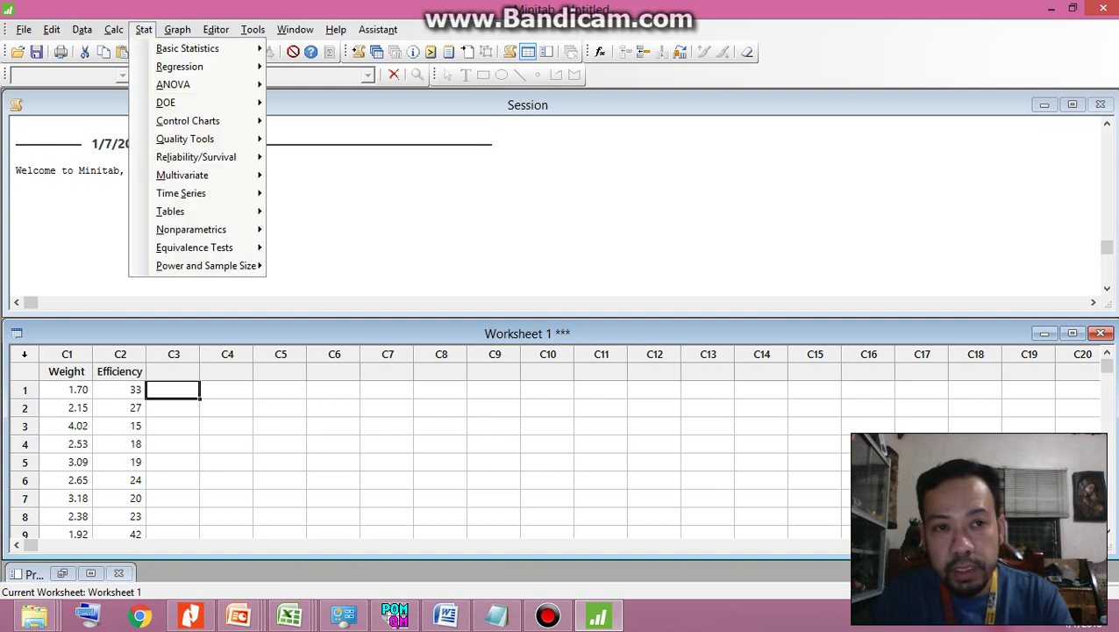
click(143, 28)
click(143, 29)
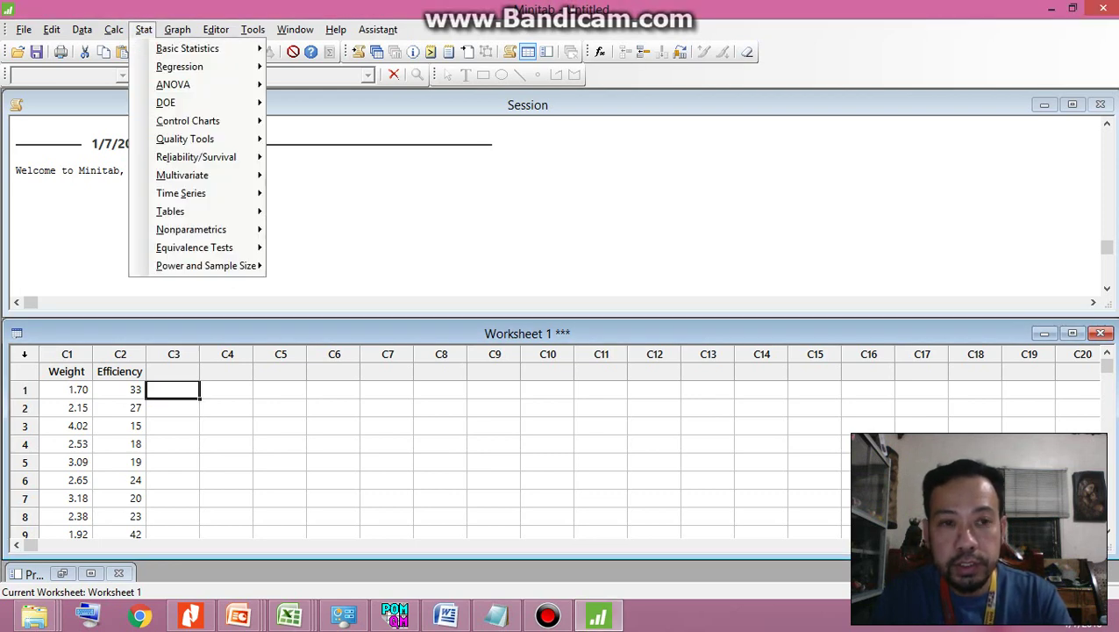
mouse_move(193, 66)
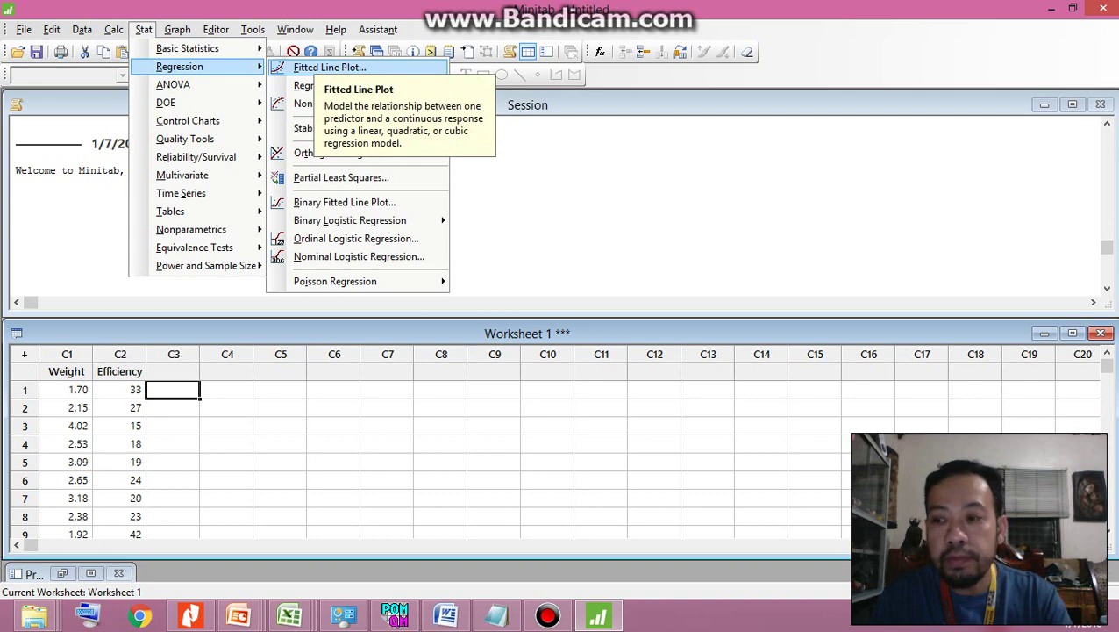
click(330, 67)
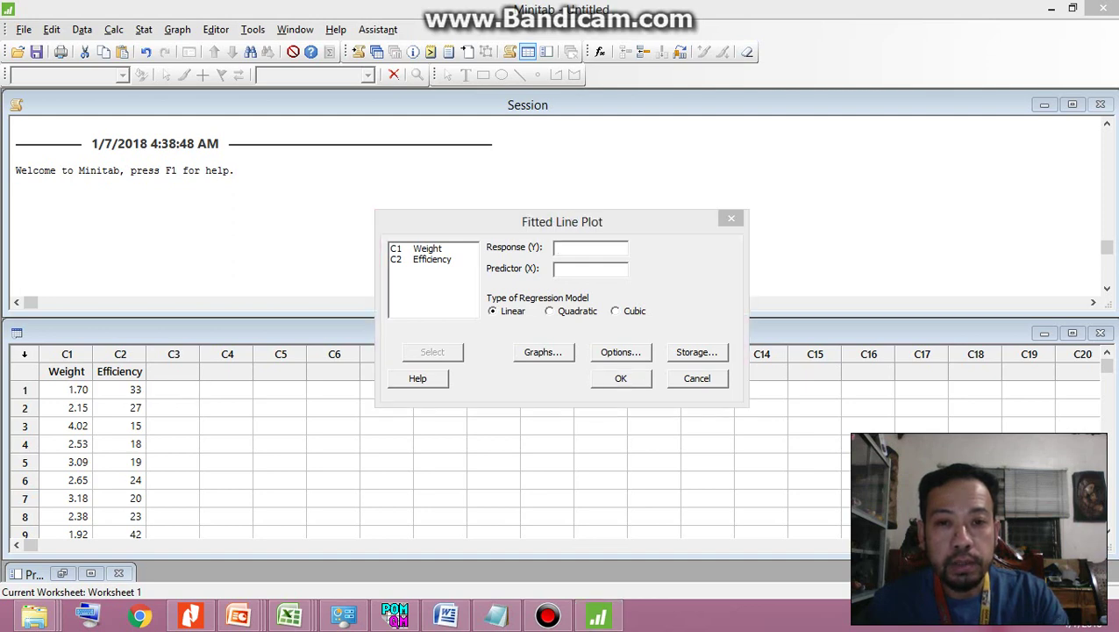
click(591, 247)
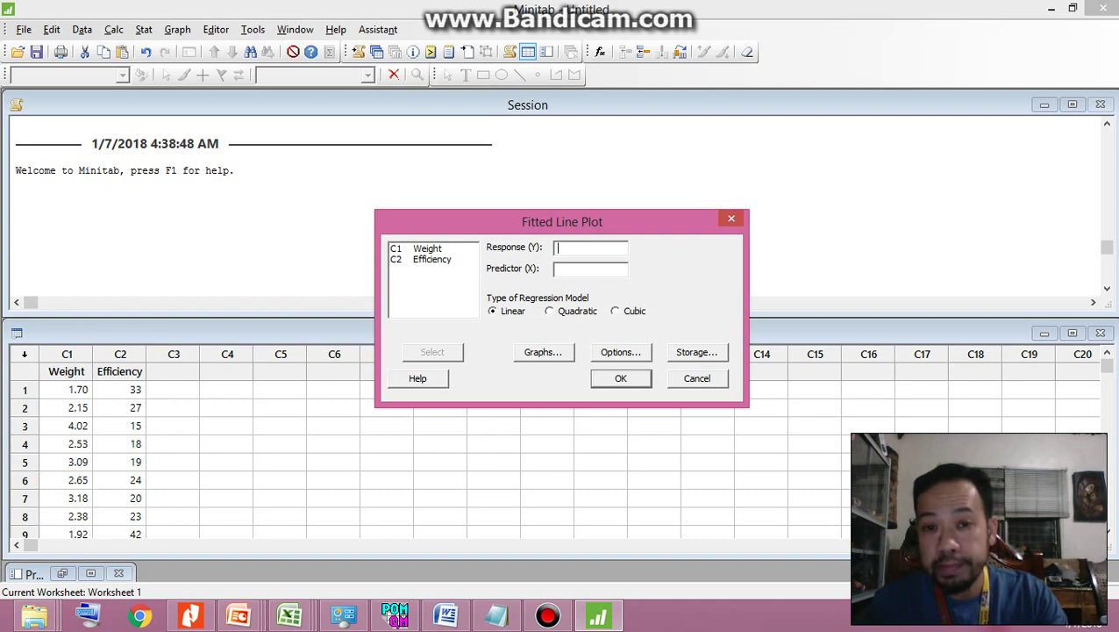
click(432, 259)
double_click(432, 259)
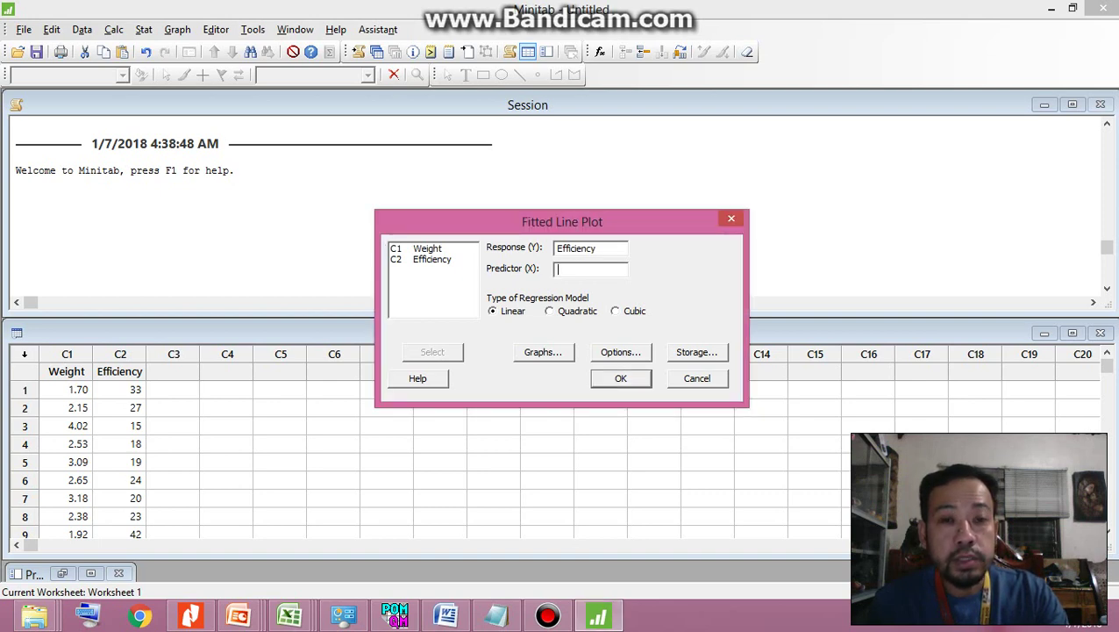
click(427, 248)
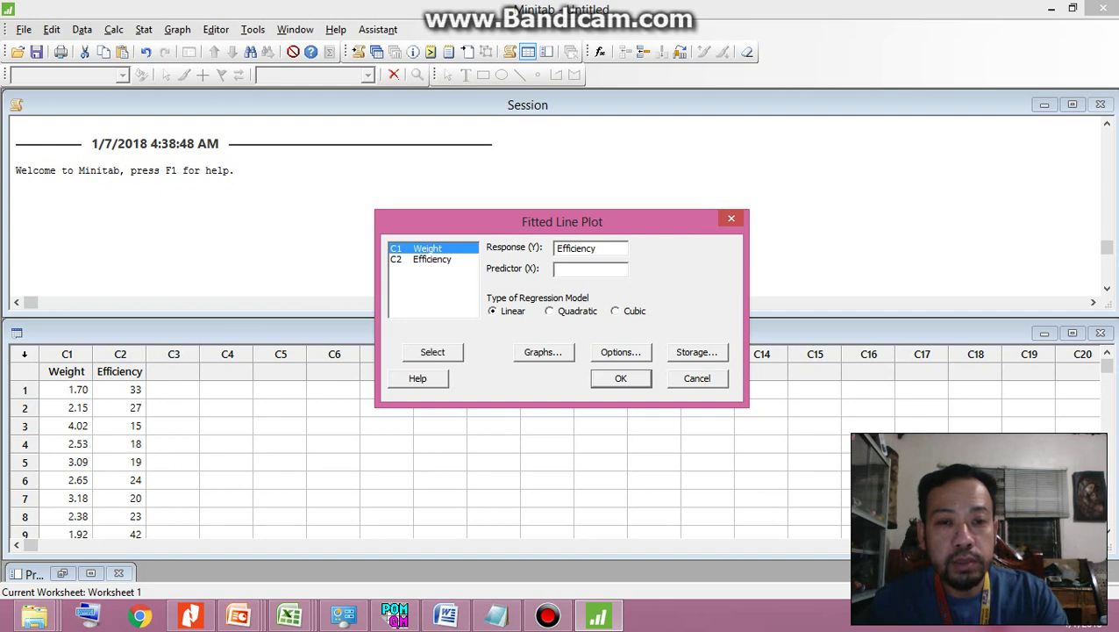
double_click(427, 248)
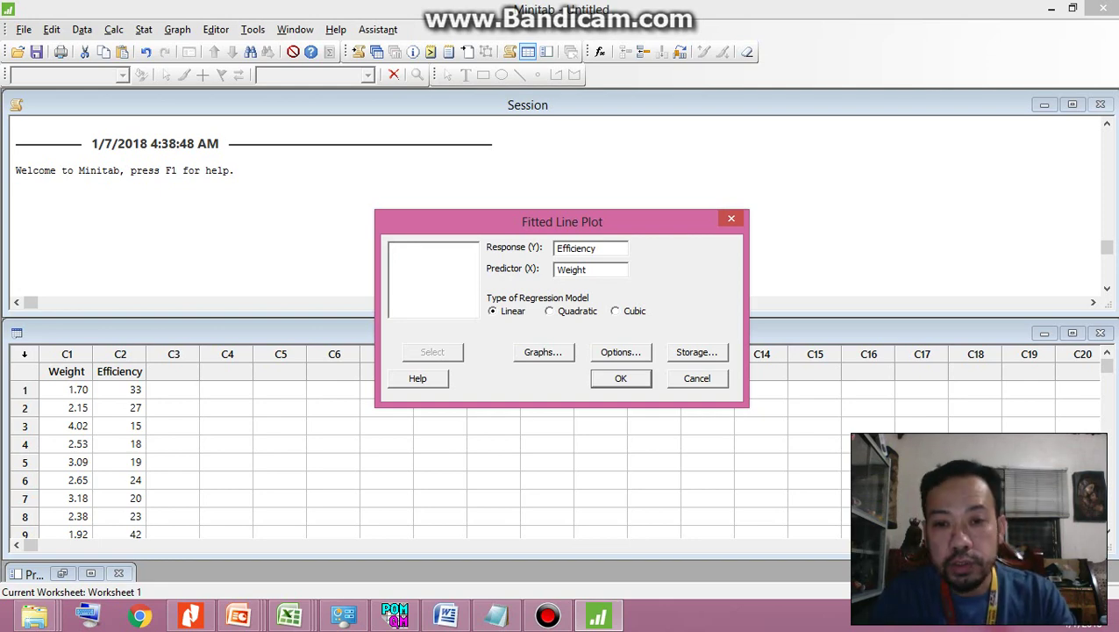
Set the fitted line plot's title to "Weight vs. Efficiency" in its options
click(620, 352)
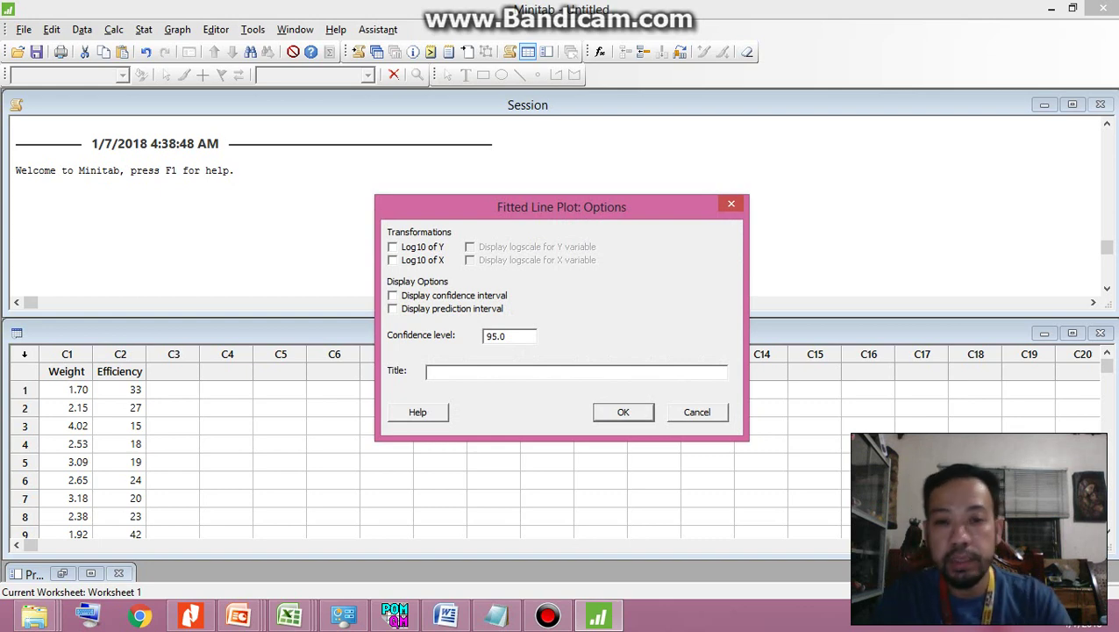
click(429, 372)
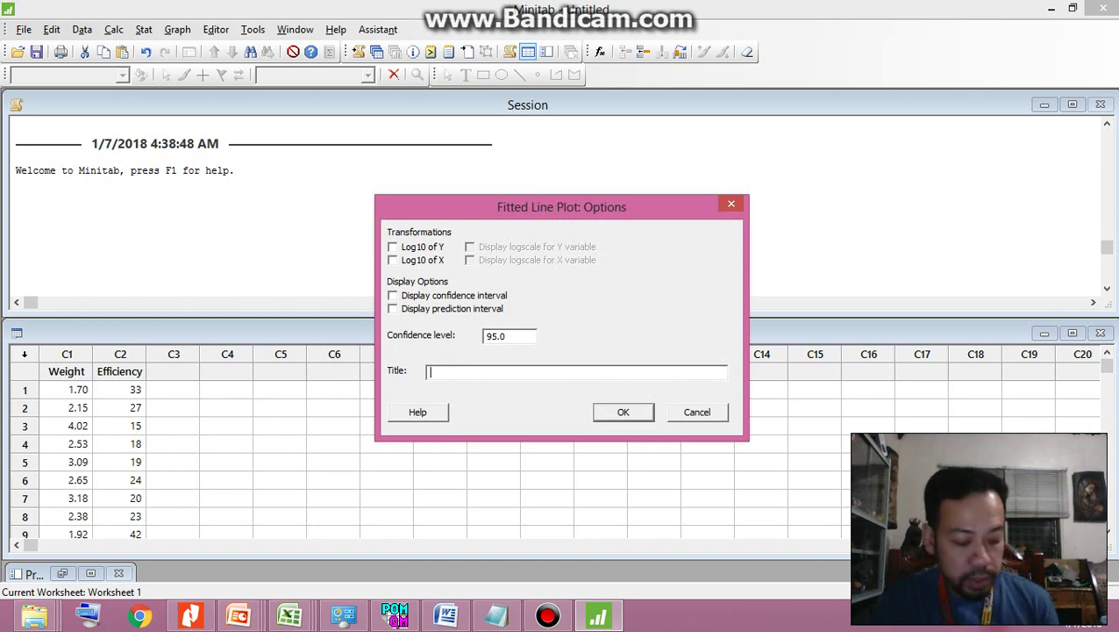
text(We)
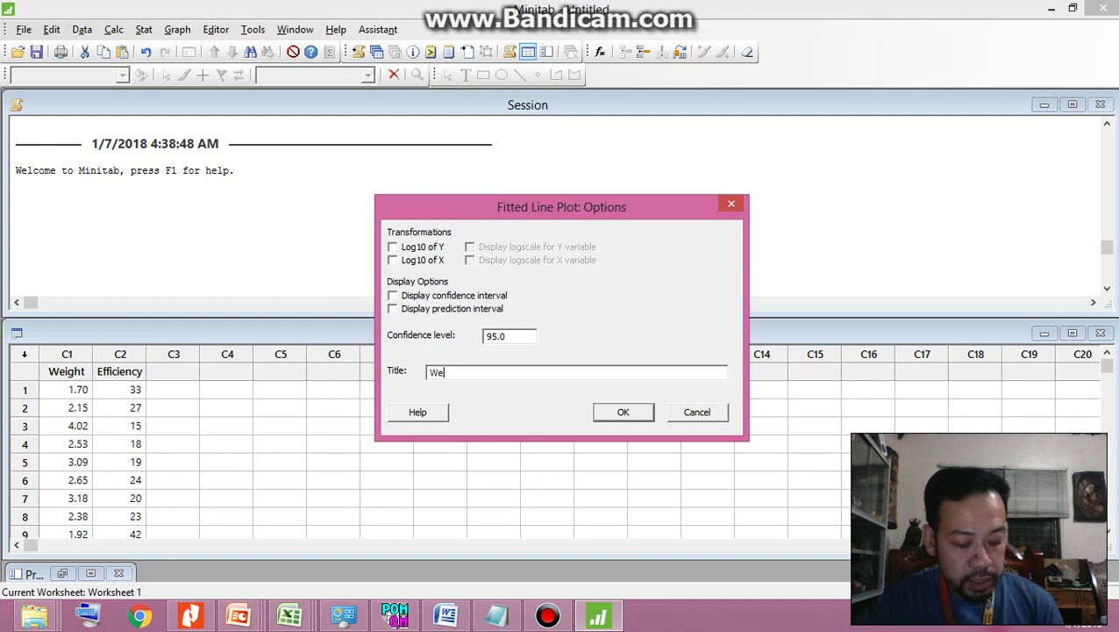
text(ight)
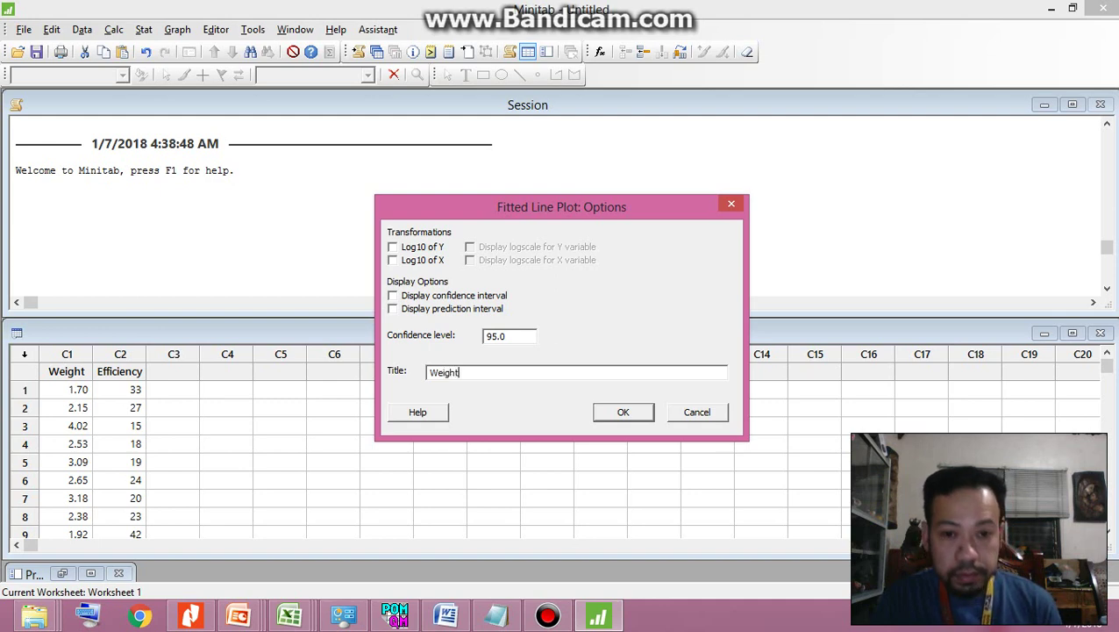
text( v)
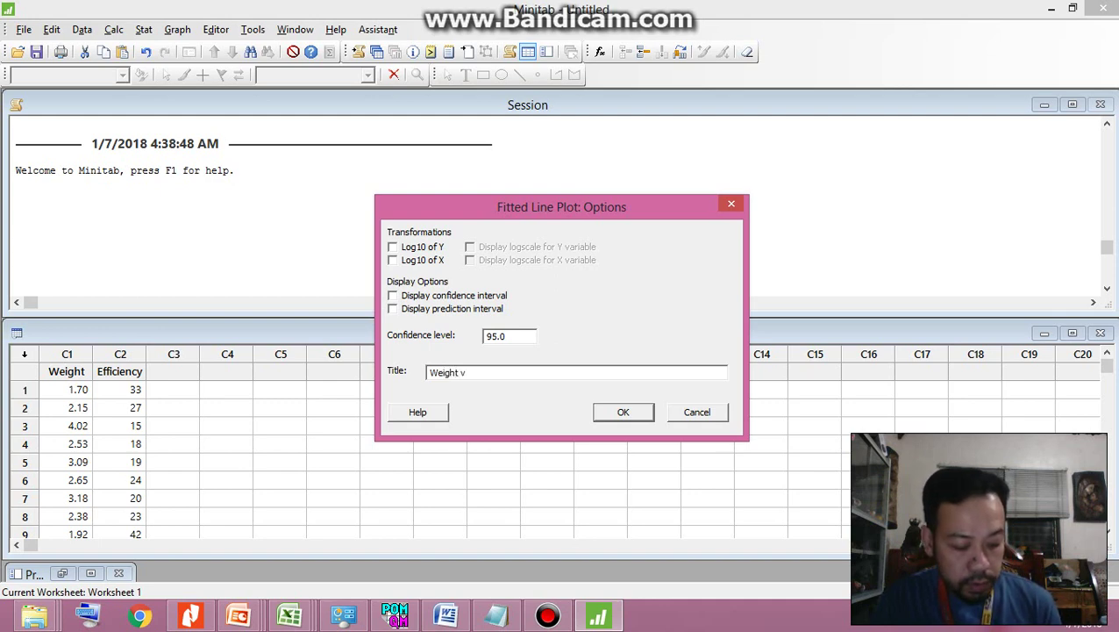
text(s.)
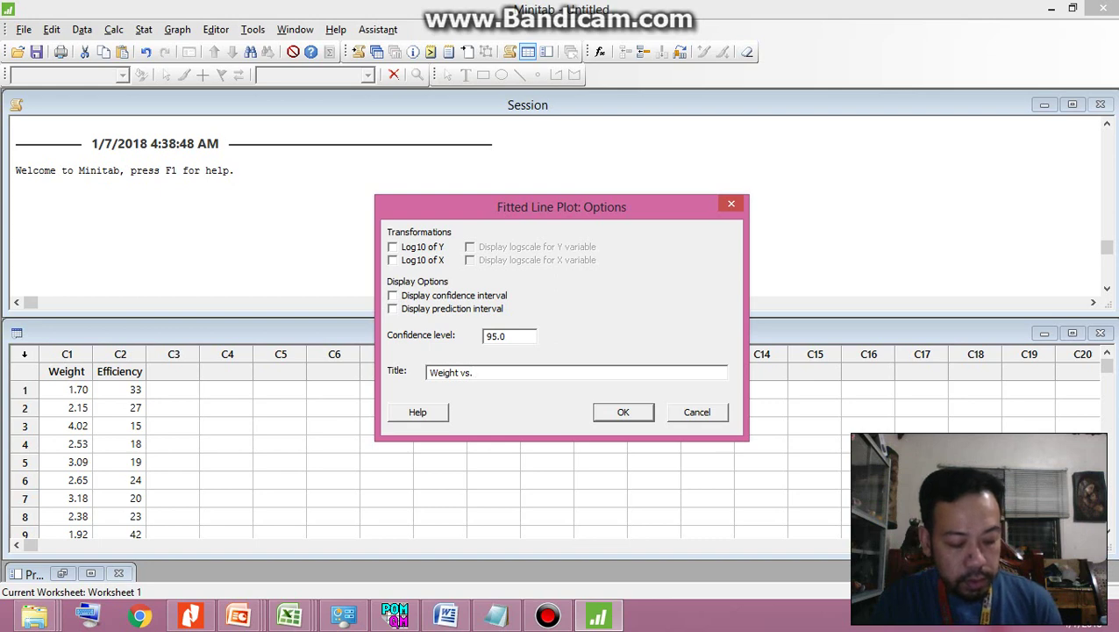
text( Effic)
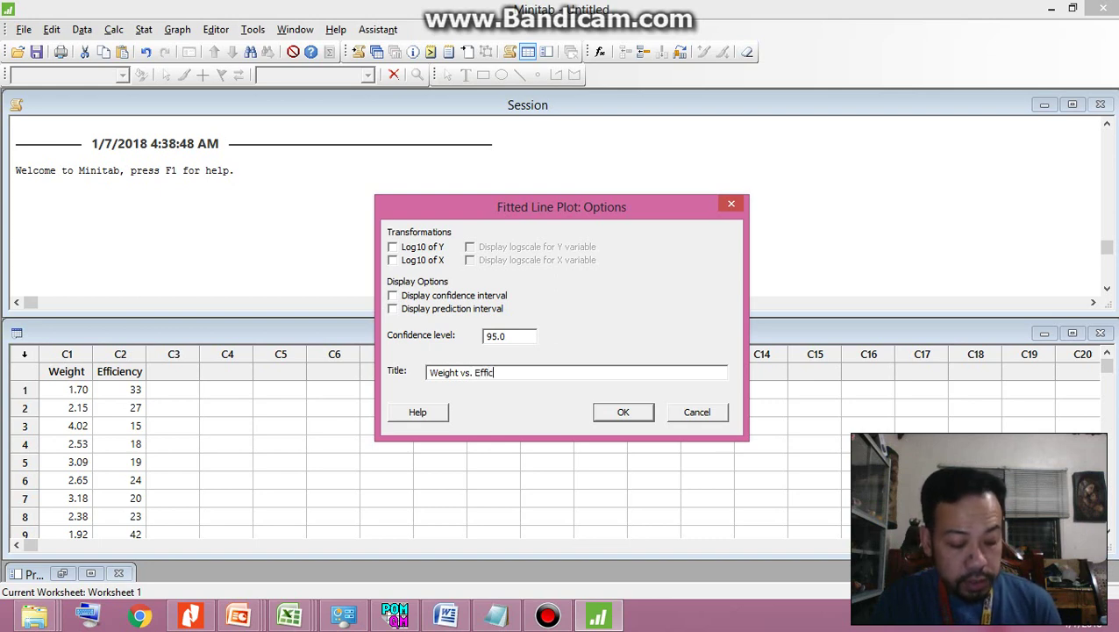
text(iency)
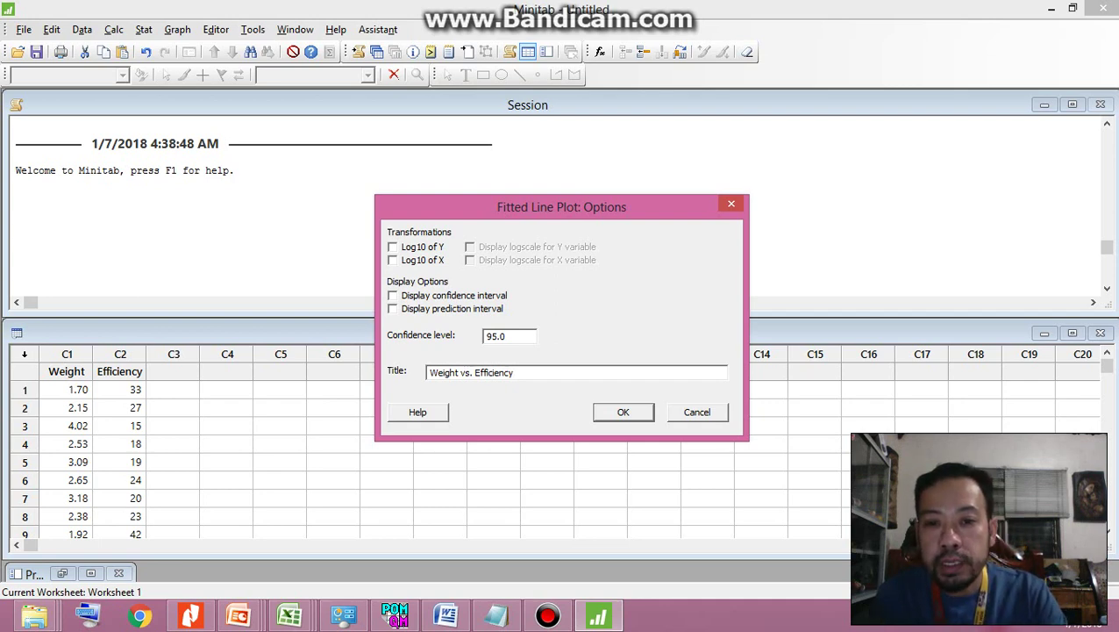
key(Return)
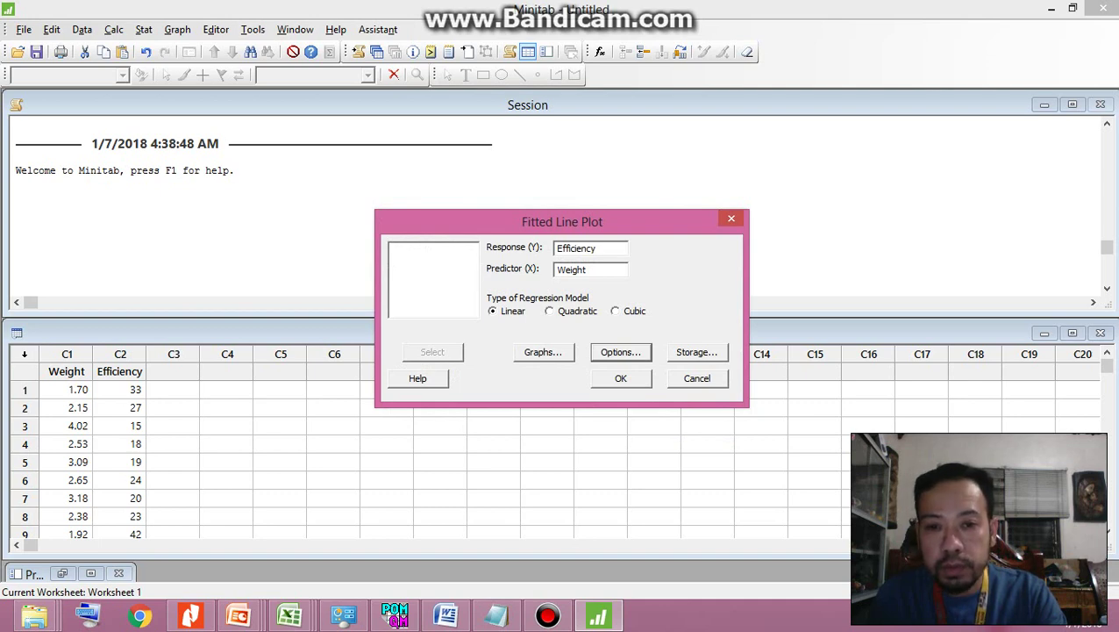
Generate the fitted line plot with four-in-one residual plots and place the residual plots window beside the fitted line graph
click(543, 352)
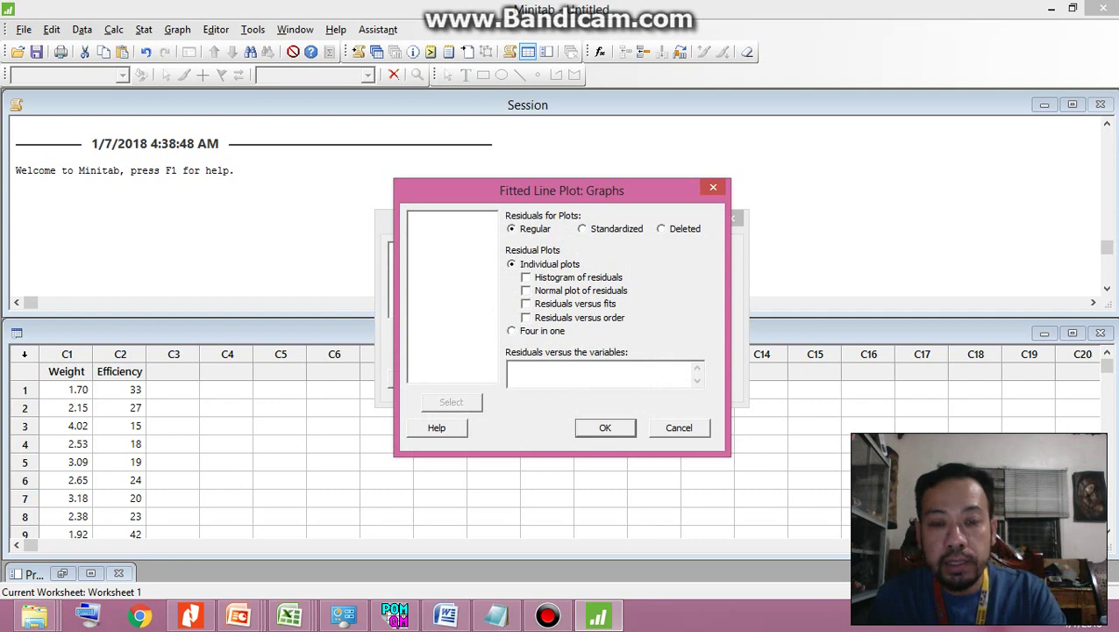
click(511, 330)
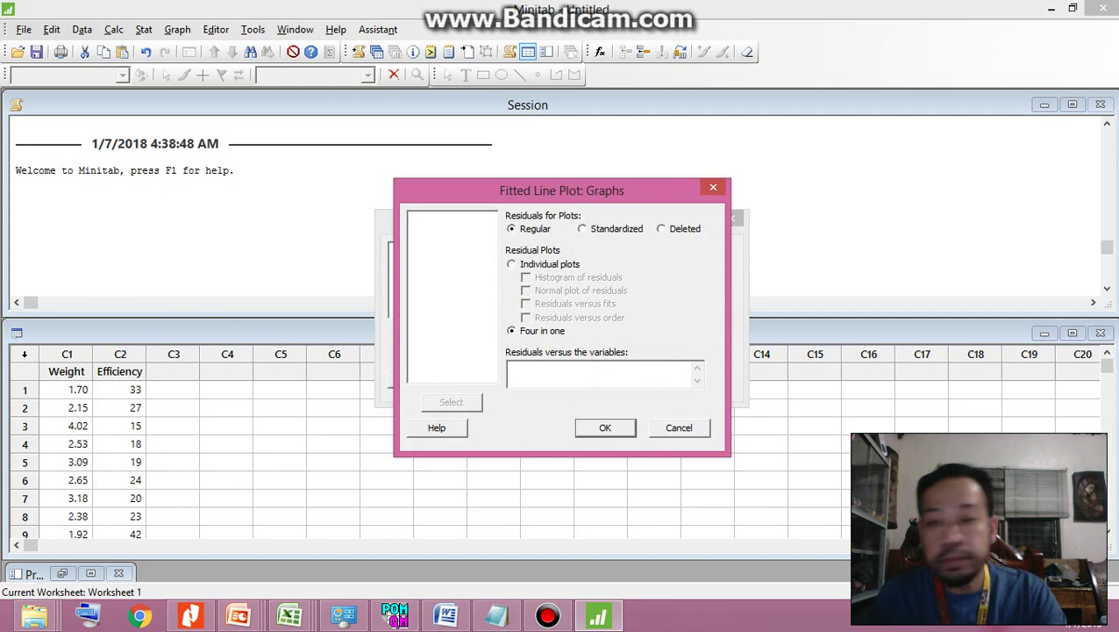
key(Return)
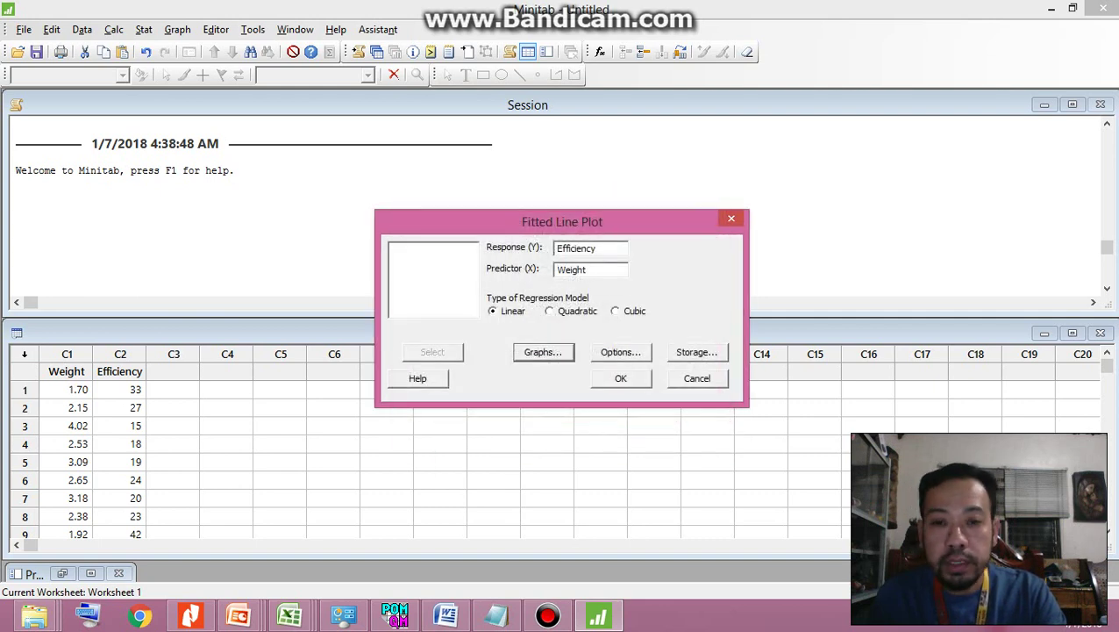
key(Return)
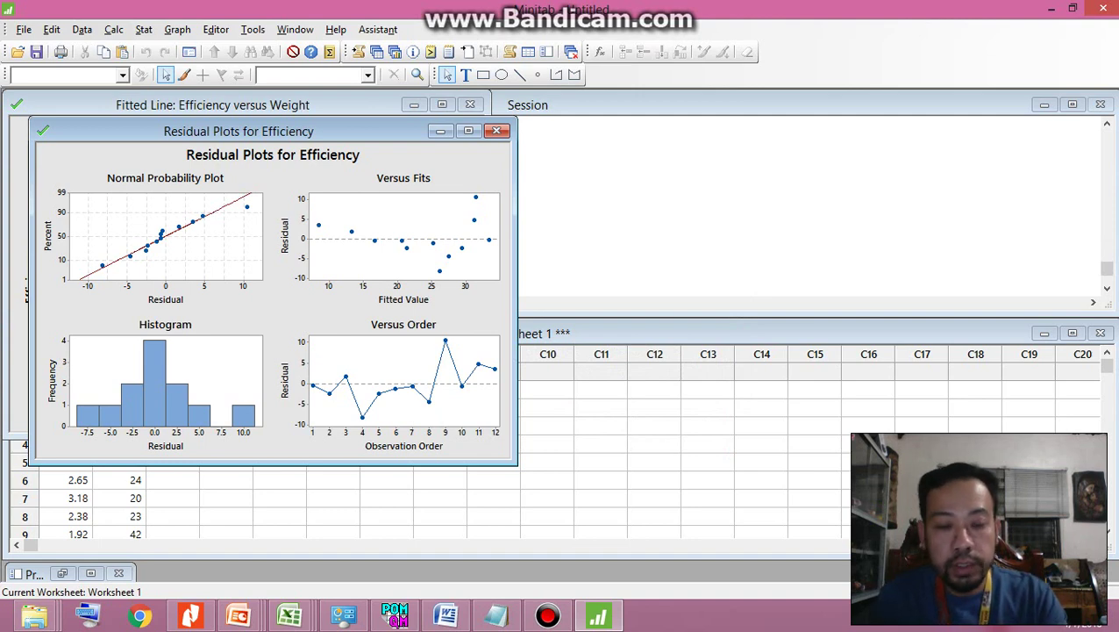
drag(238, 131, 730, 105)
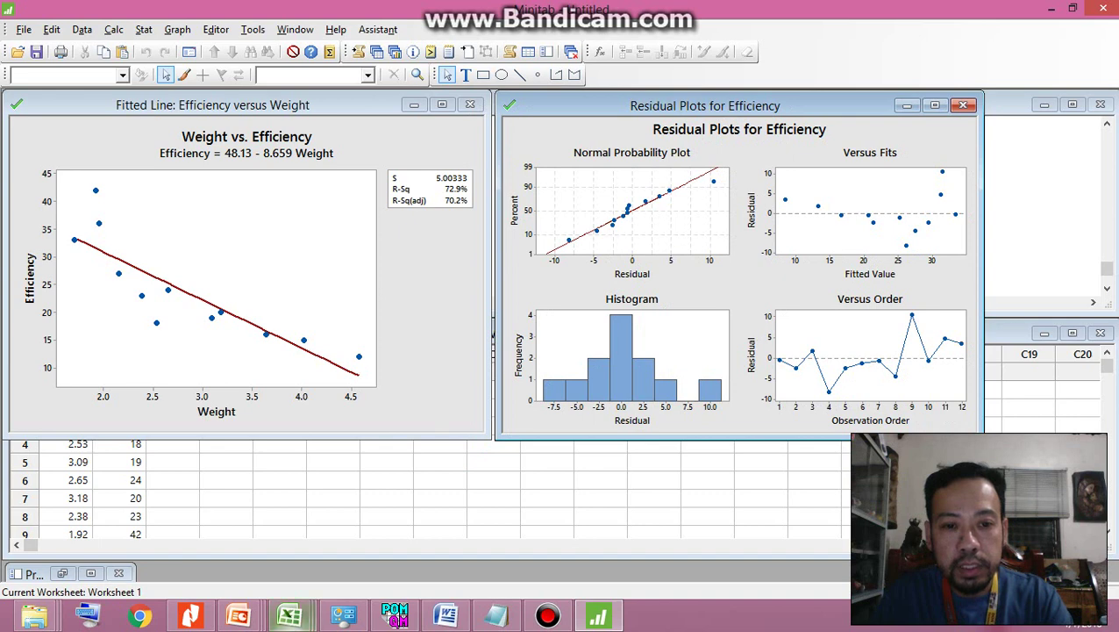
Switch to the Excel regression workbook to compare its summary output and trendline chart with the Minitab plots, returning to Minitab
mouse_move(290, 617)
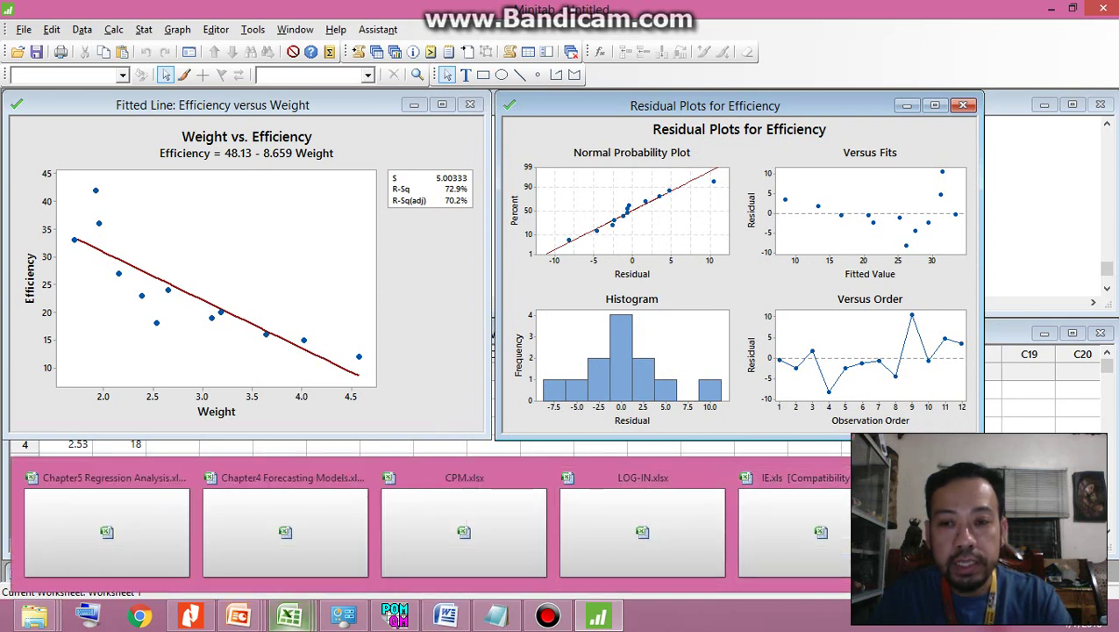
click(999, 531)
click(862, 480)
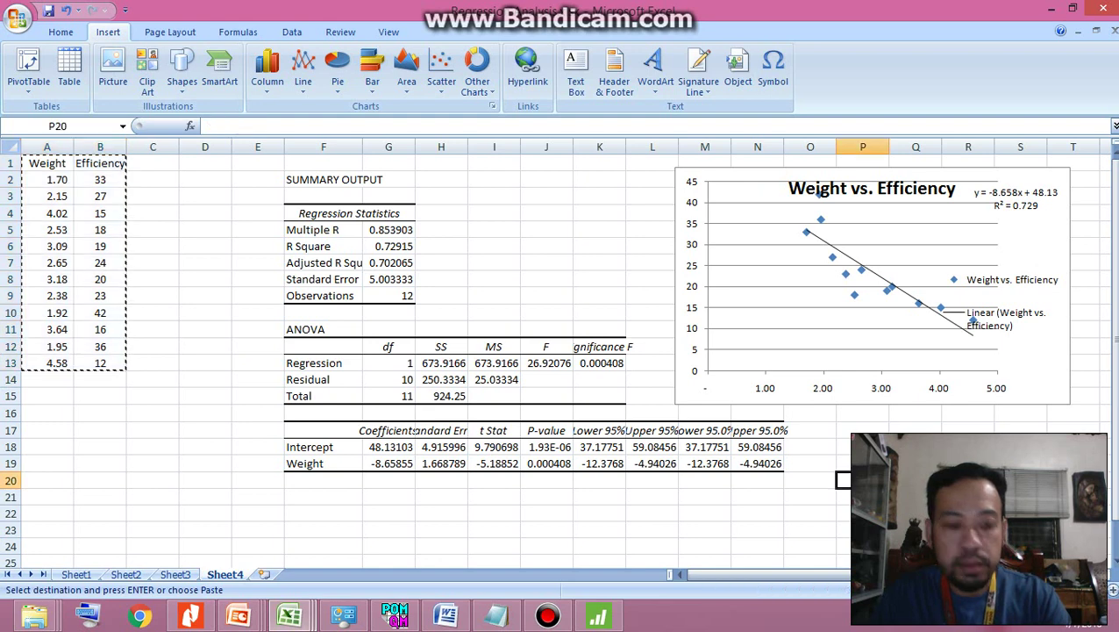
key(Escape)
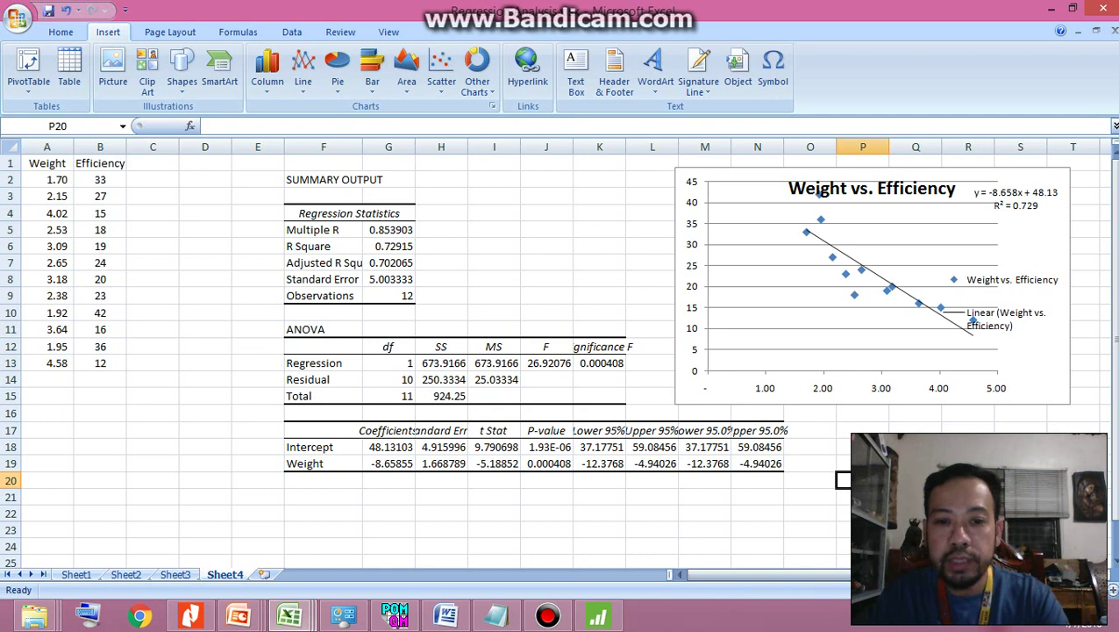
click(597, 617)
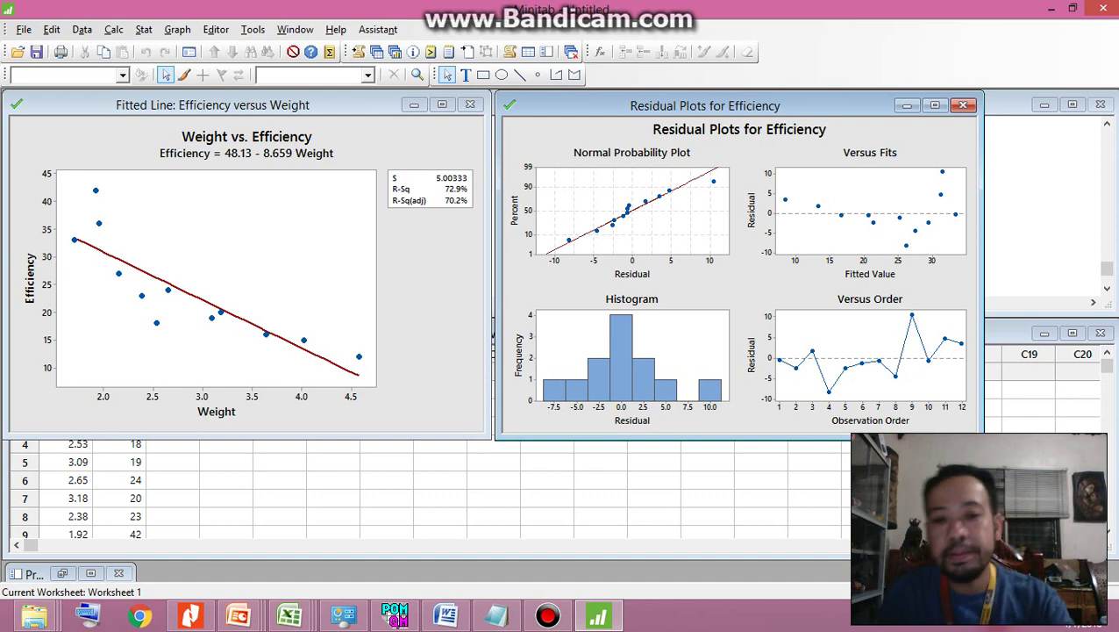
click(548, 616)
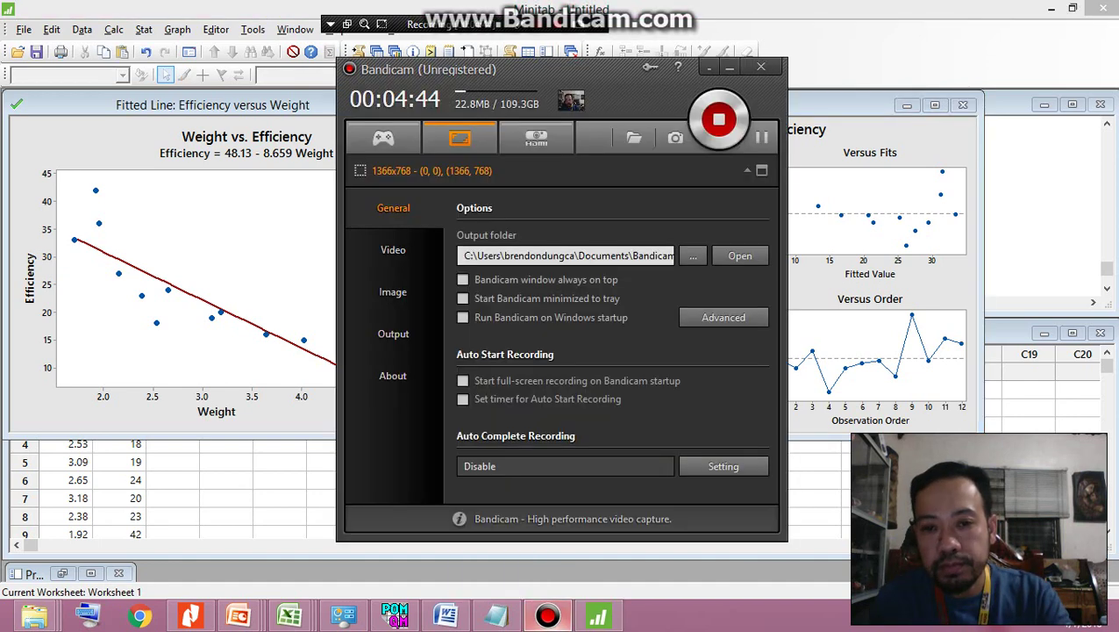